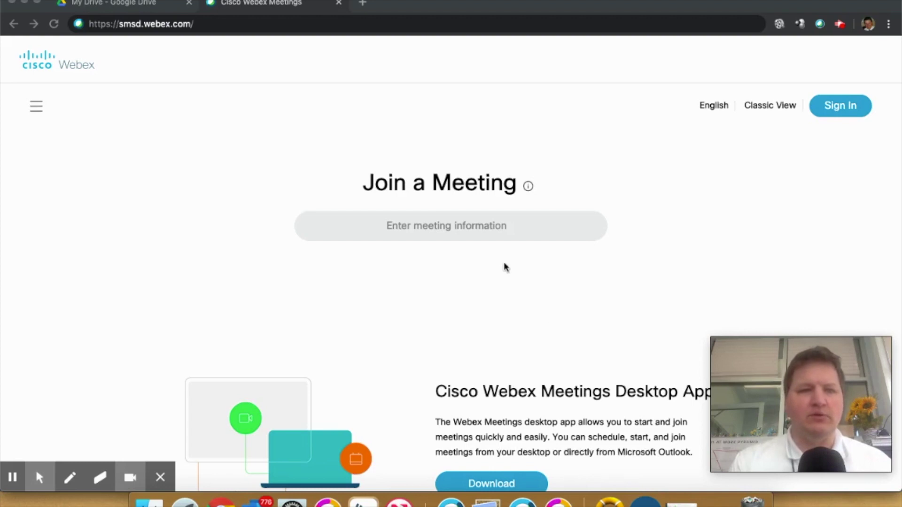
- Reload the smsd.webex.com start page and go to its Sign In page
left_click(220, 25)
key("Return")
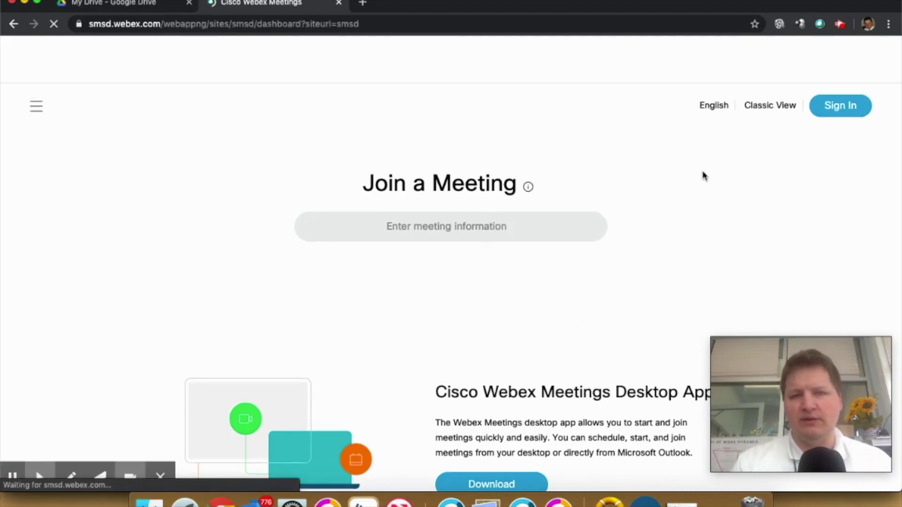
left_click(841, 108)
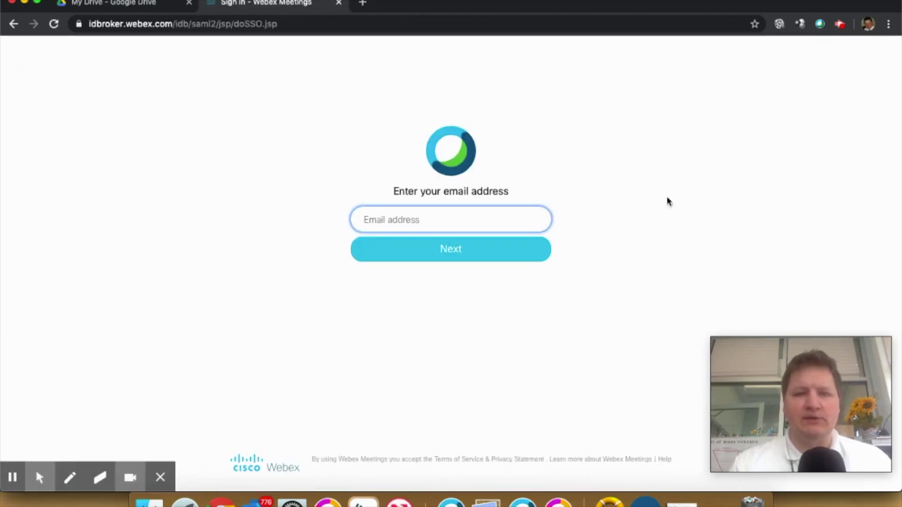
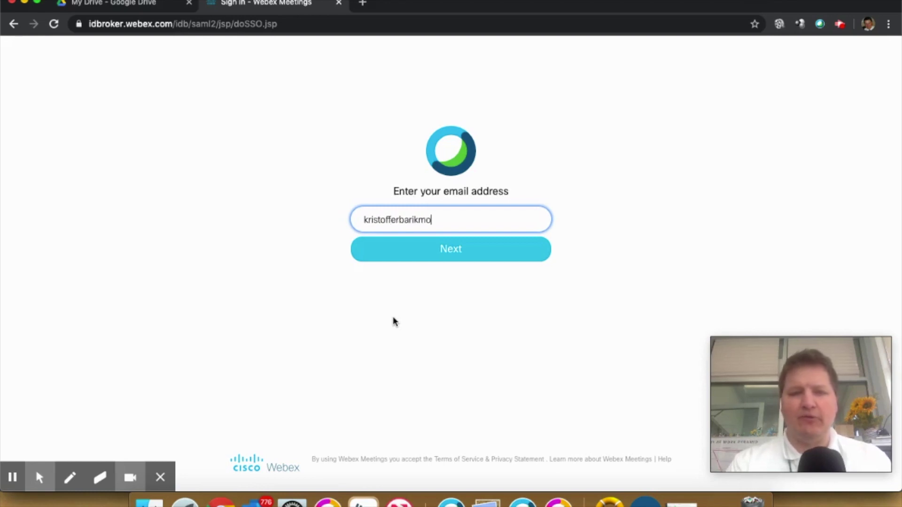
- Enter the account e-mail and password, then decline Chrome's offer to save the password
key("Return")
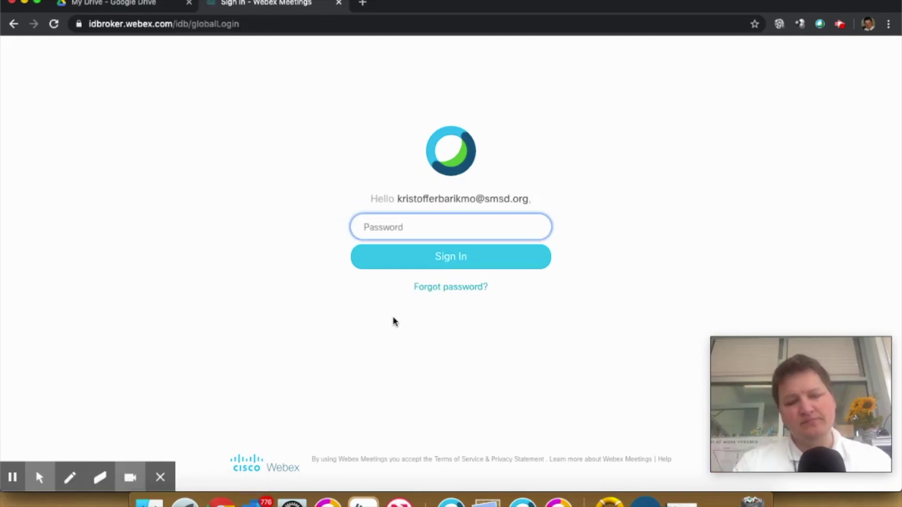
type("•••••••••")
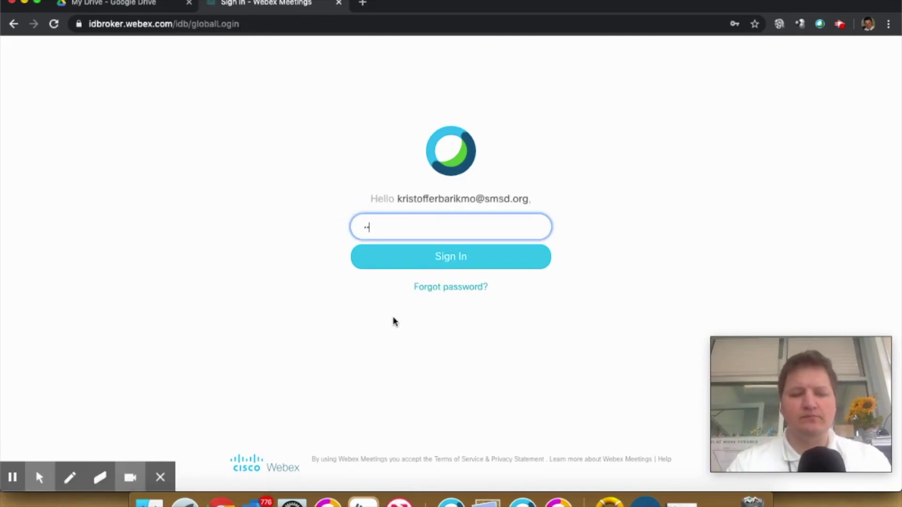
key("Return")
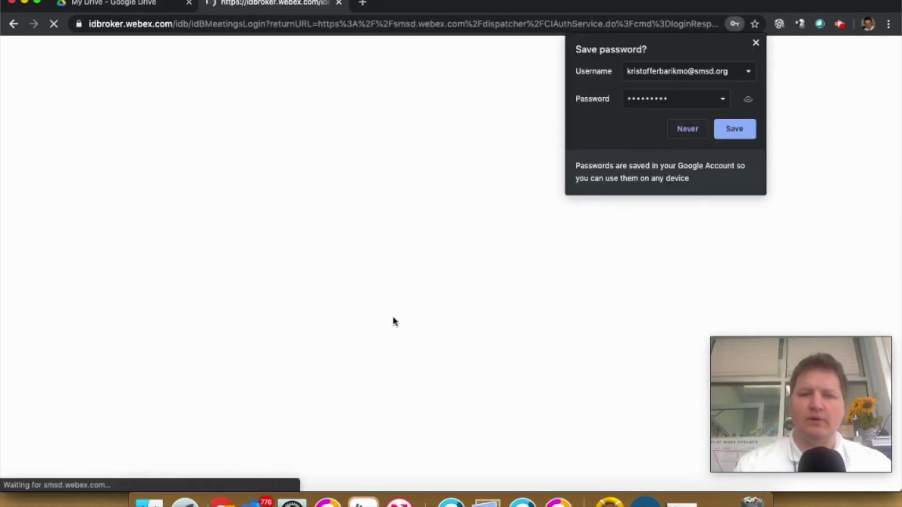
left_click(690, 129)
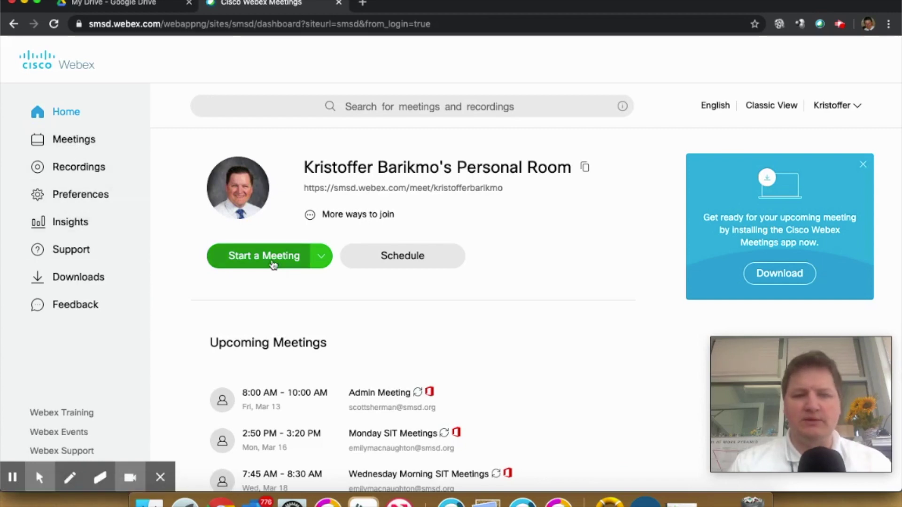
- Preview the desktop and web app options for starting a meeting, then open Recordings
left_click(324, 259)
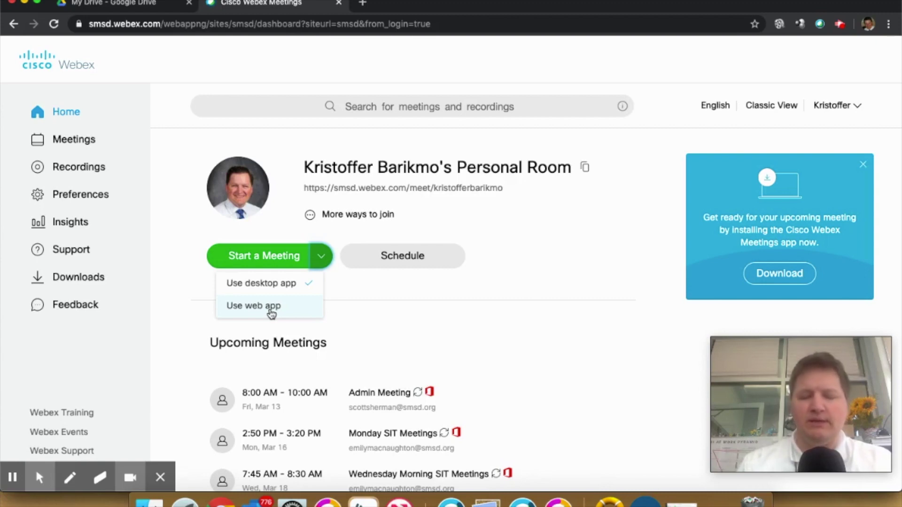
left_click(271, 309)
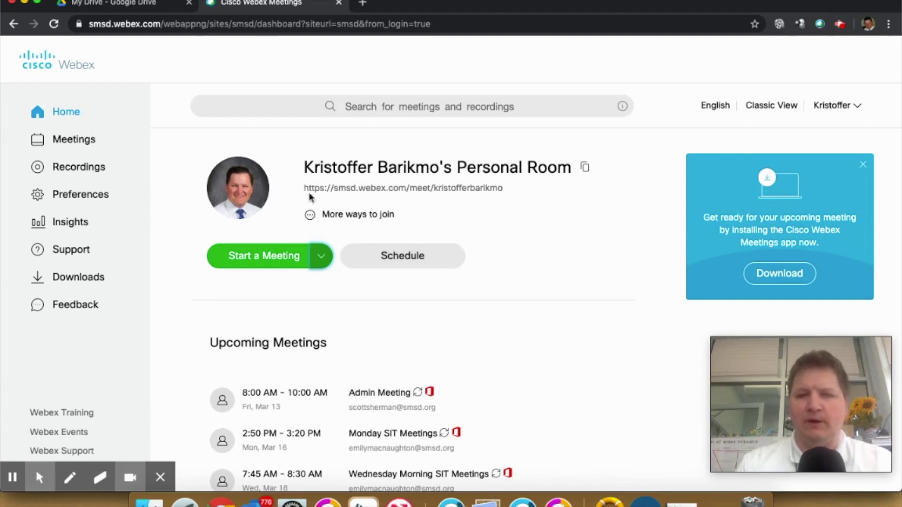
left_click(70, 176)
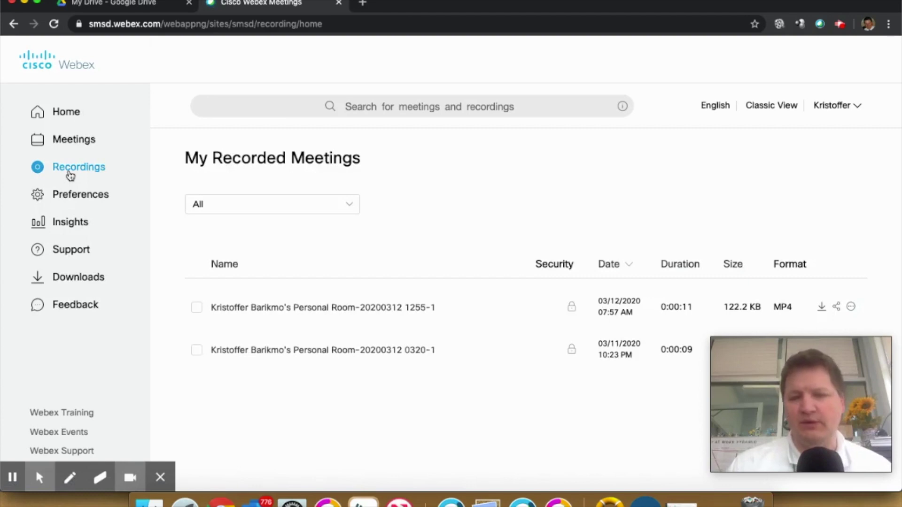
left_click_drag(776, 391, 470, 426)
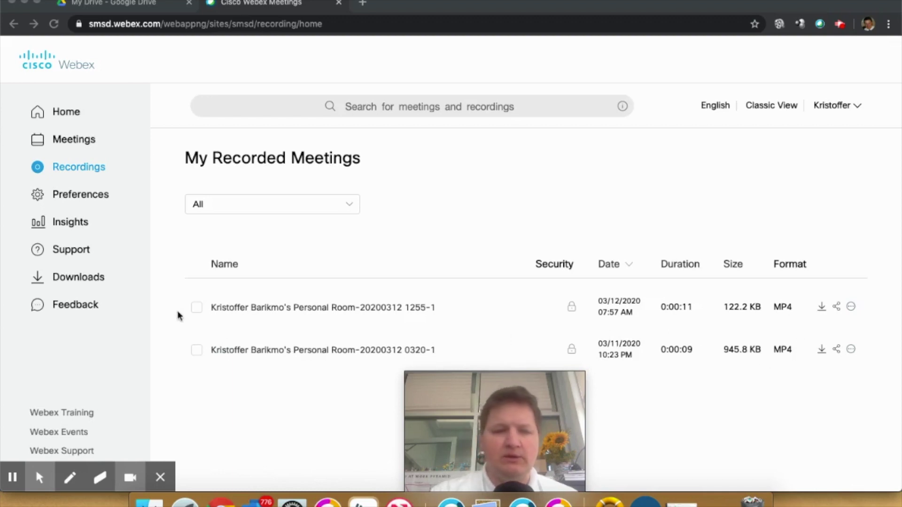
left_click(197, 309)
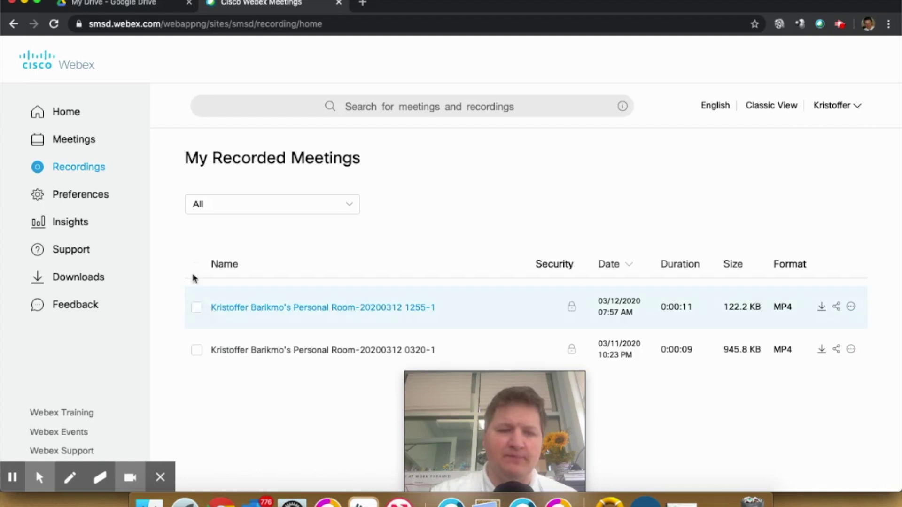
left_click(197, 308)
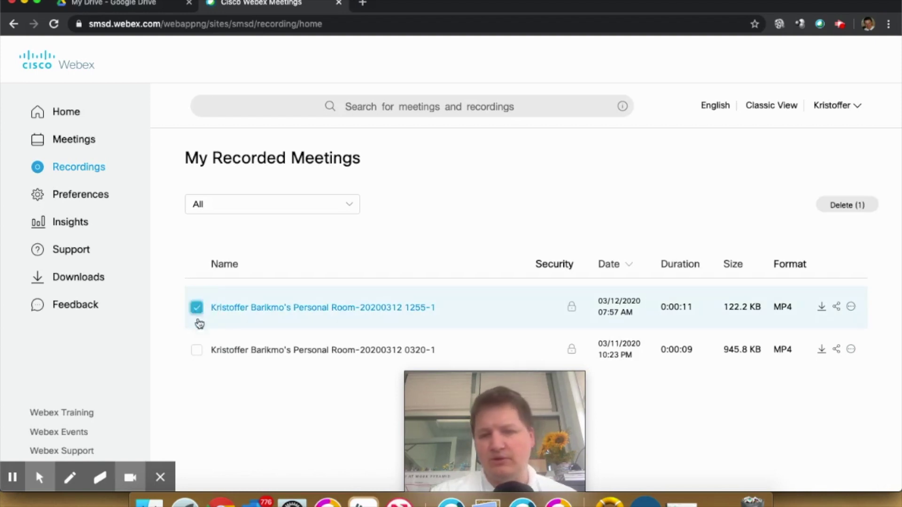
left_click(198, 308)
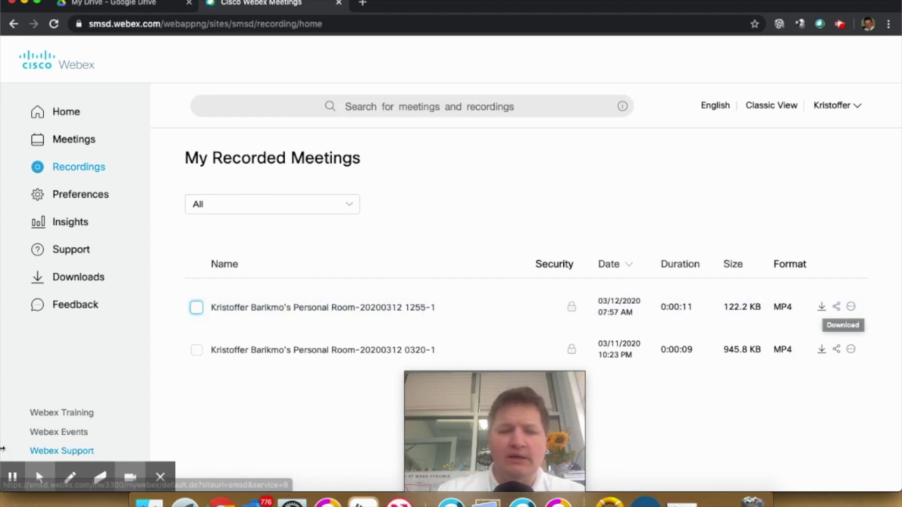
mouse_move(40, 477)
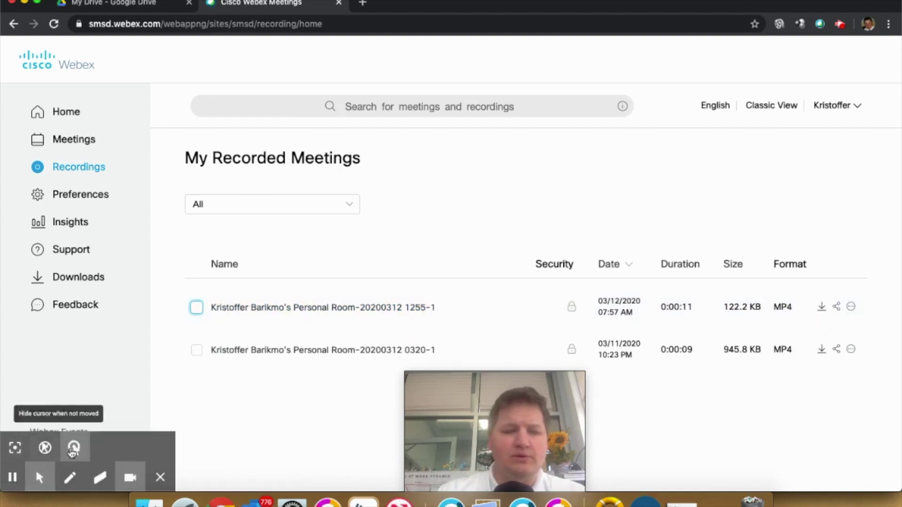
left_click(15, 448)
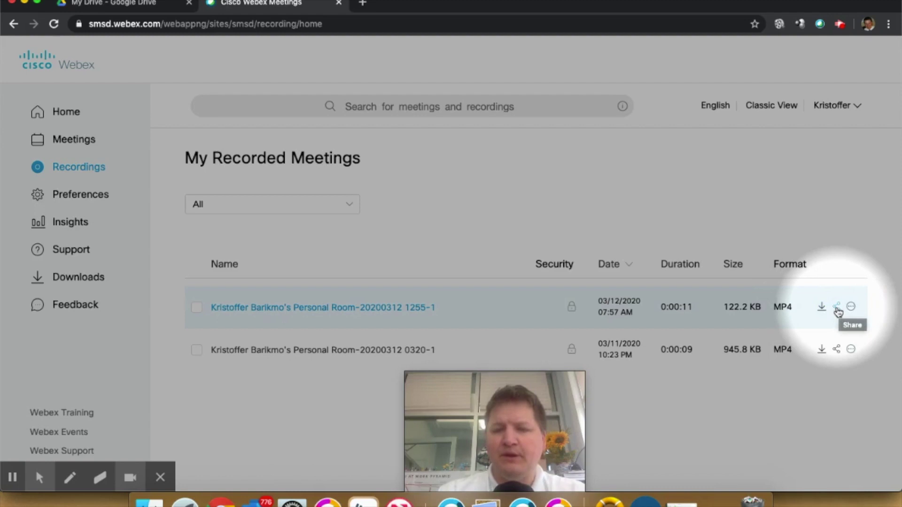
left_click(838, 309)
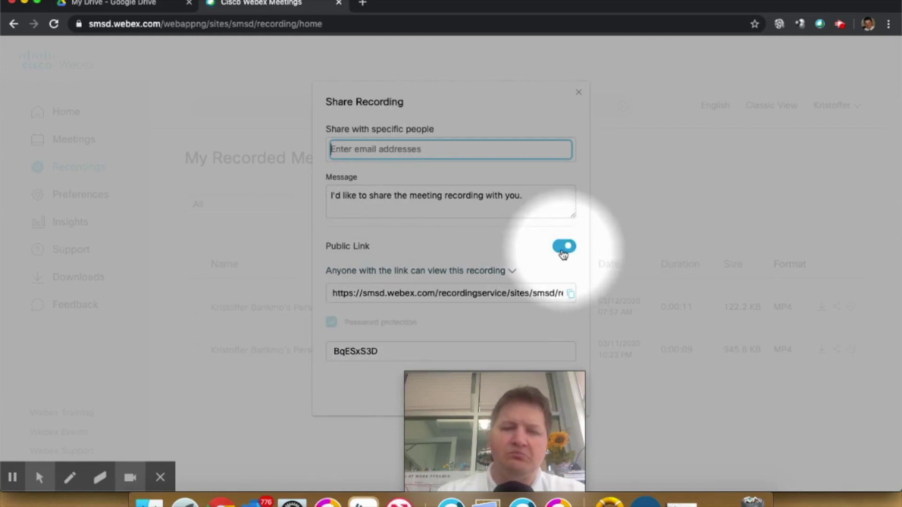
left_click(578, 94)
left_click(851, 306)
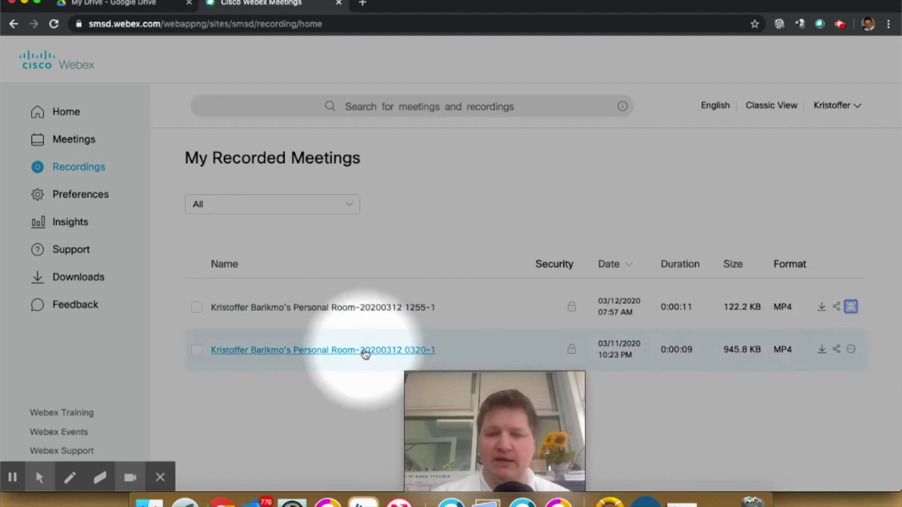
- Leave My Recorded Meetings and open the Preferences page from the left sidebar
mouse_move(35, 479)
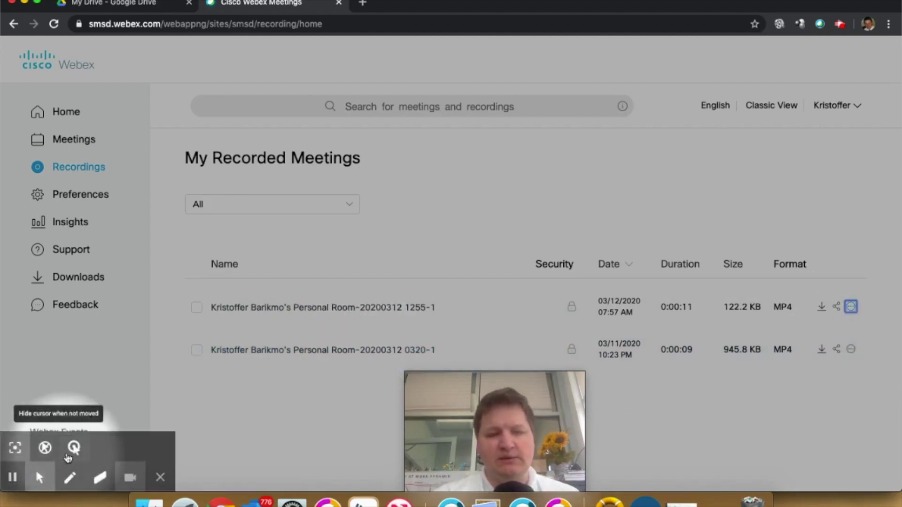
left_click(73, 447)
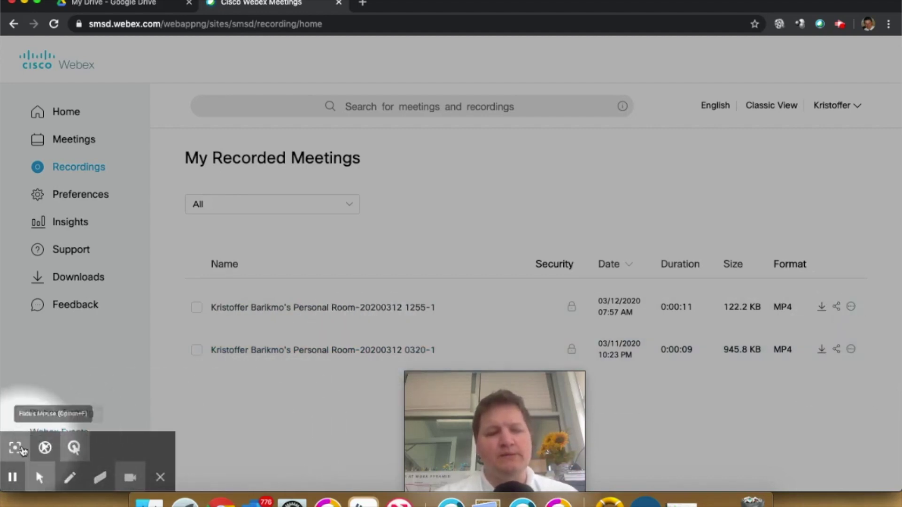
left_click(15, 447)
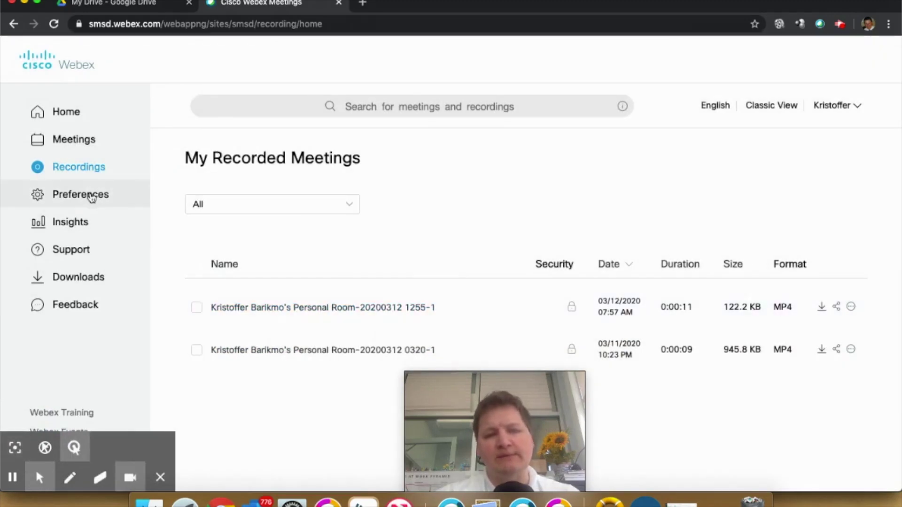
left_click(94, 201)
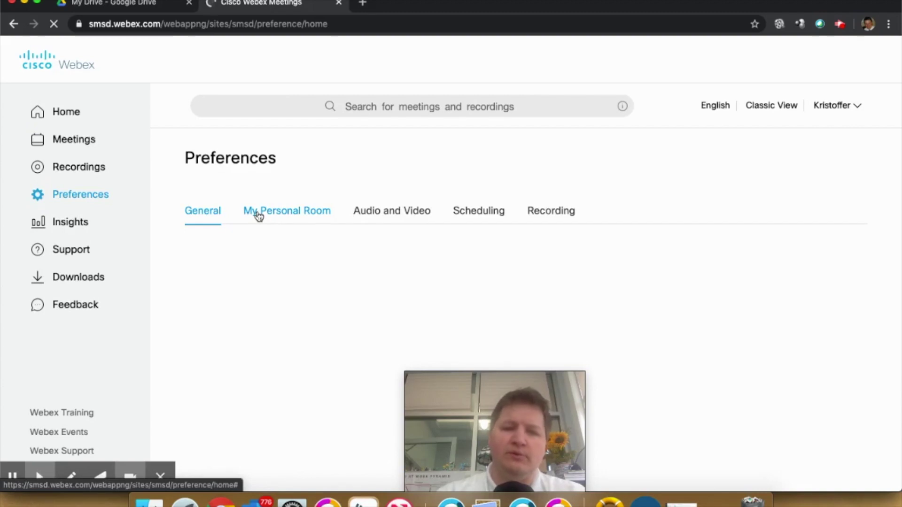
- Review the My Personal Room settings and the Audio and Video preferences
left_click(257, 214)
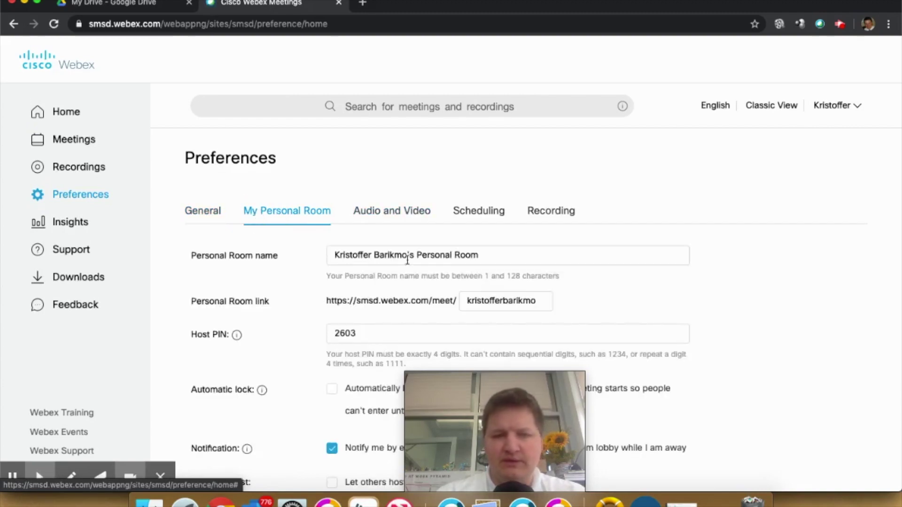
scroll(378, 362, "down", 5)
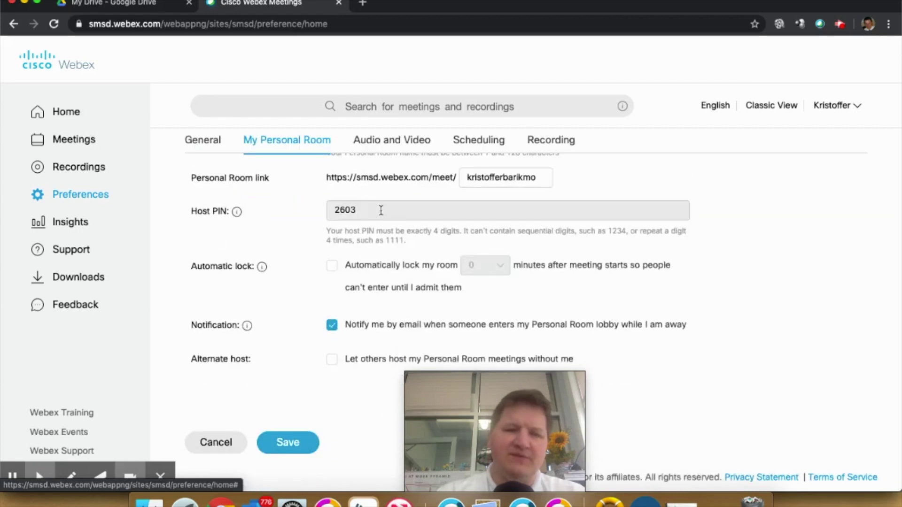
scroll(371, 273, "up", 5)
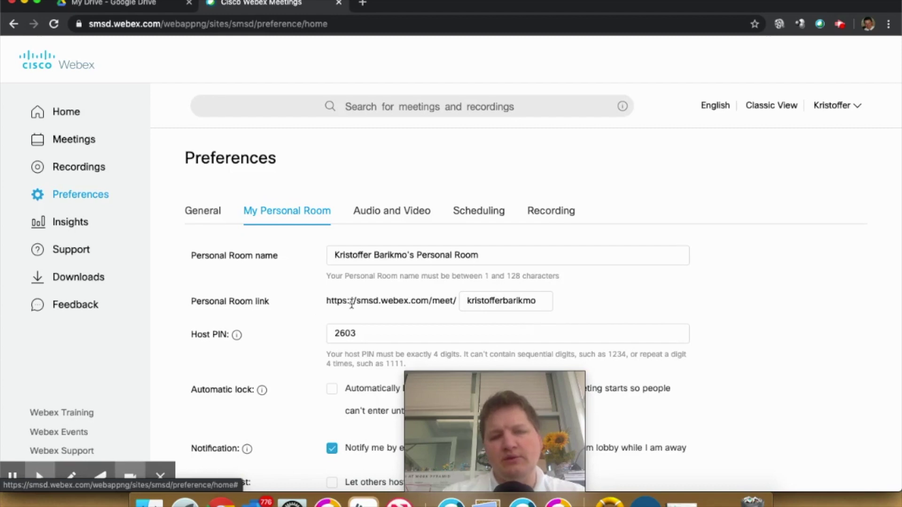
left_click(393, 215)
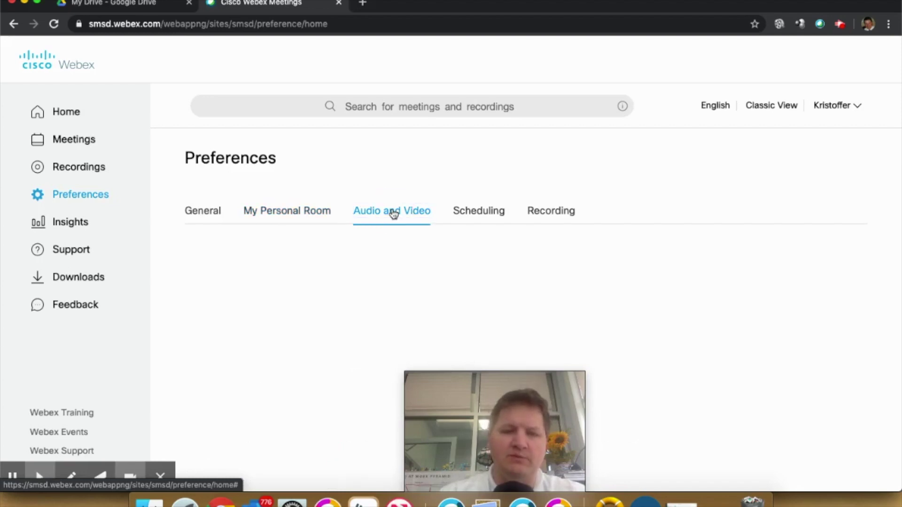
mouse_move(491, 408)
left_click_drag(681, 403, 825, 385)
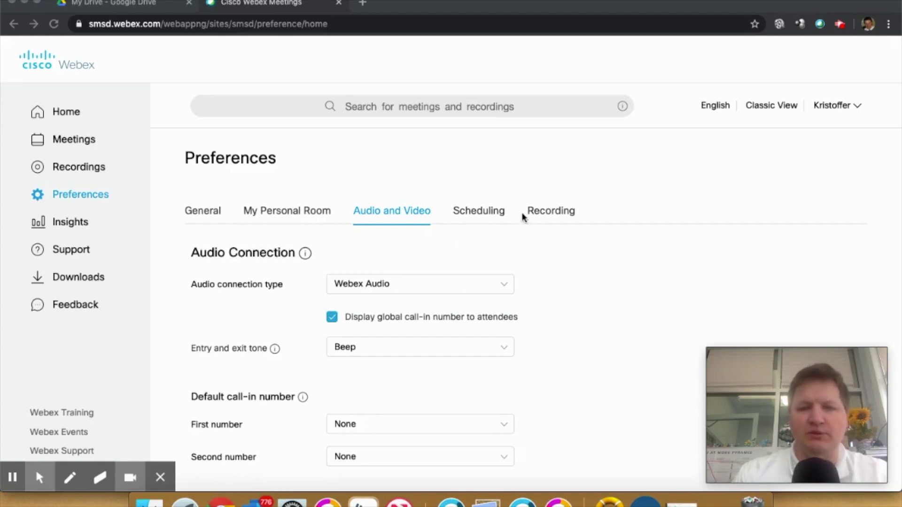
- Check the General time zone, language and region settings, view Insights, then open Downloads
left_click(205, 214)
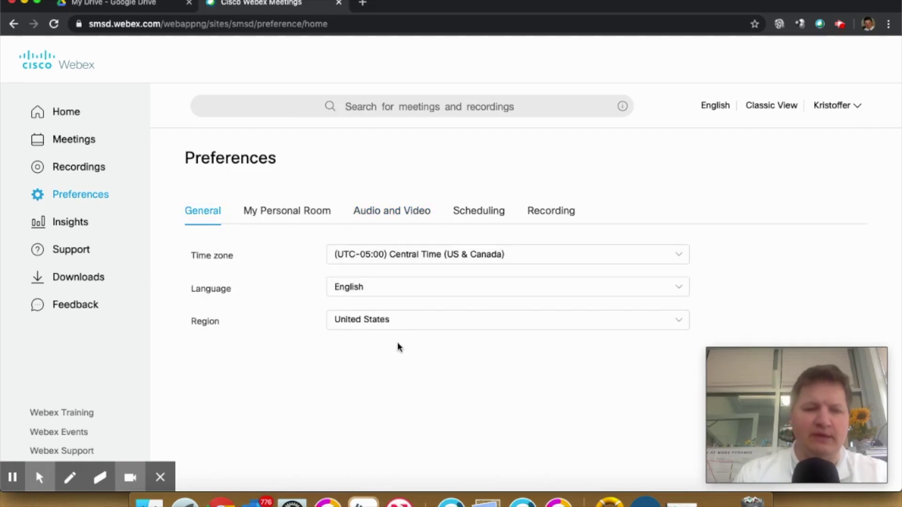
left_click(65, 226)
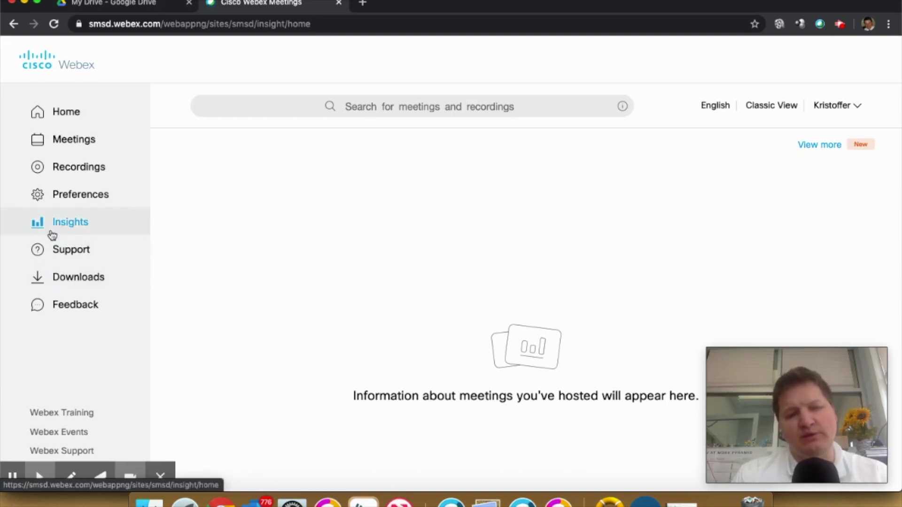
left_click(64, 276)
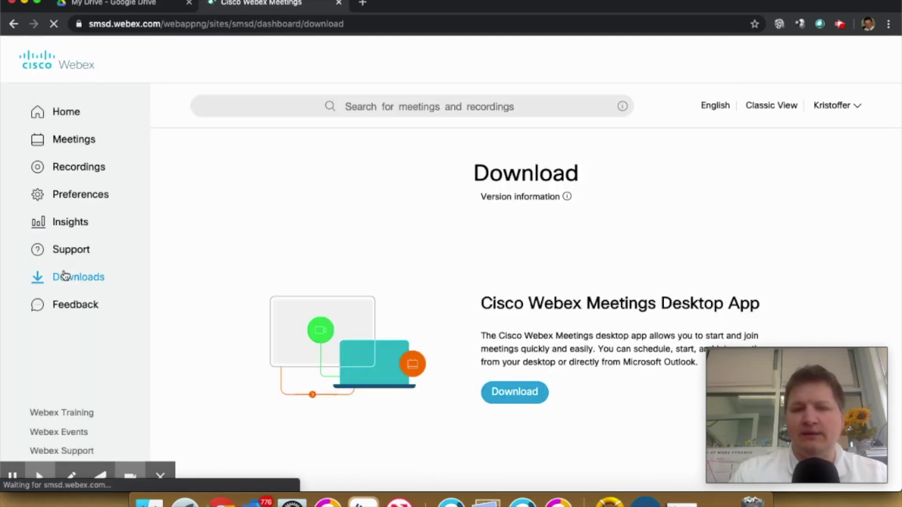
- Browse the desktop app, productivity tools, mobile app and browser extension downloads, then return Home
scroll(447, 317, "down", 5)
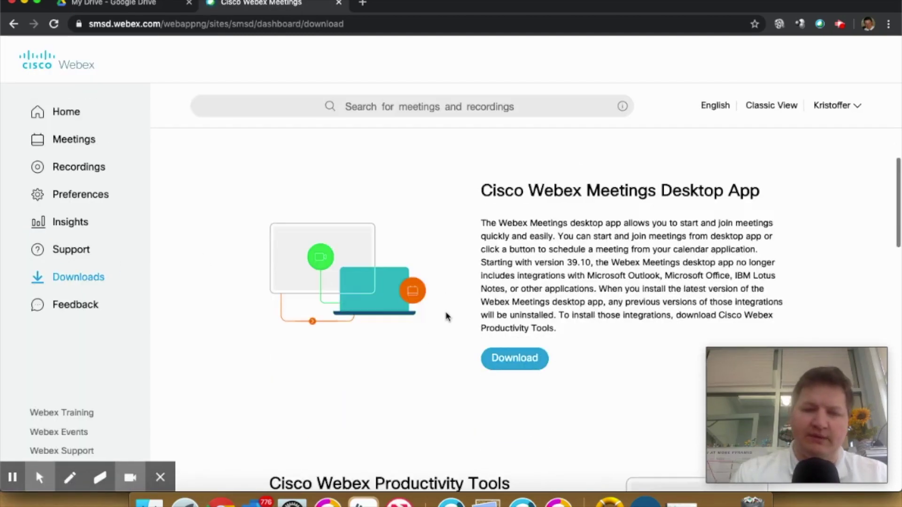
scroll(447, 317, "down", 12)
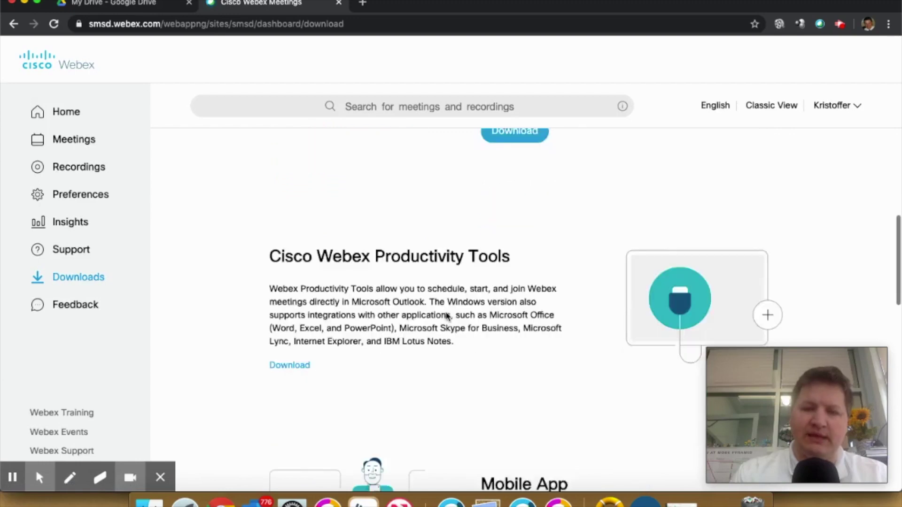
scroll(448, 317, "down", 12)
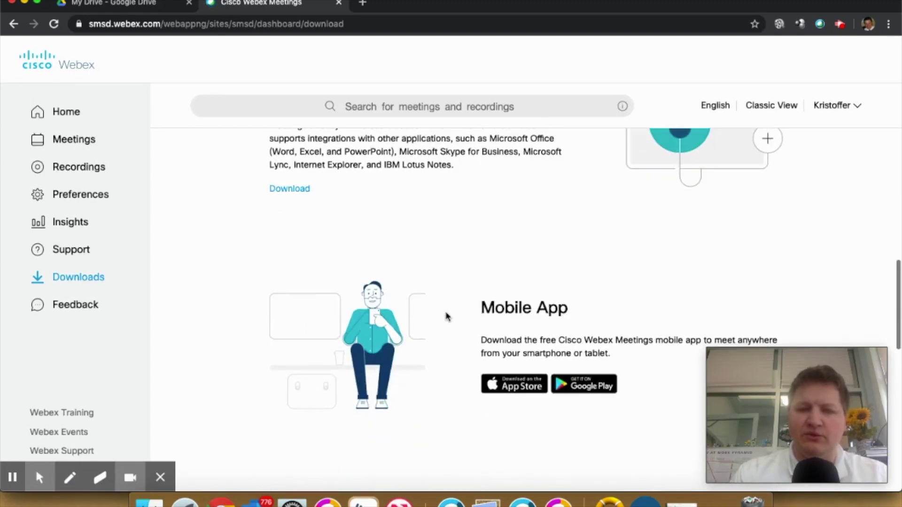
scroll(447, 317, "down", 2)
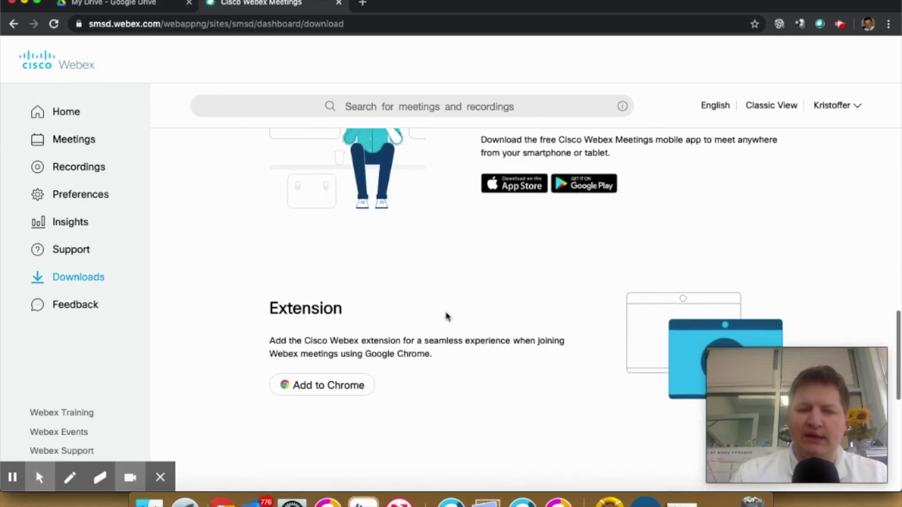
scroll(447, 317, "up", 5)
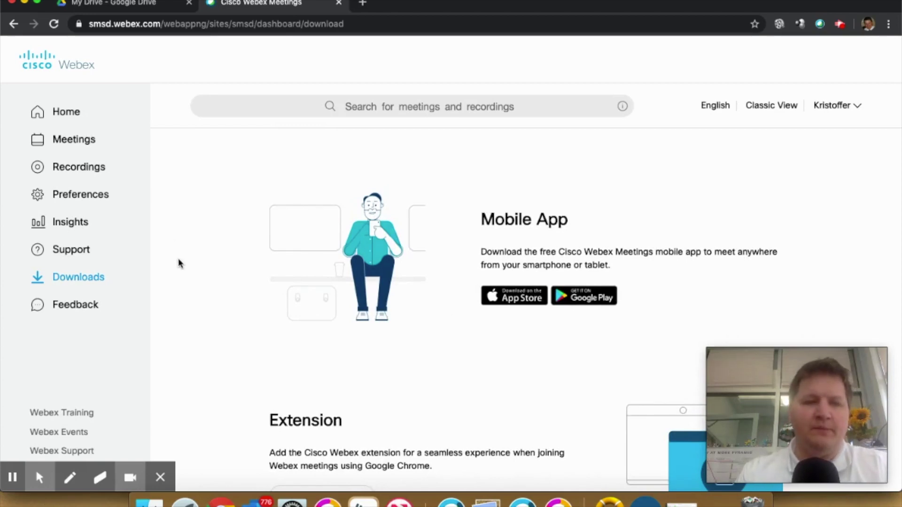
left_click(70, 115)
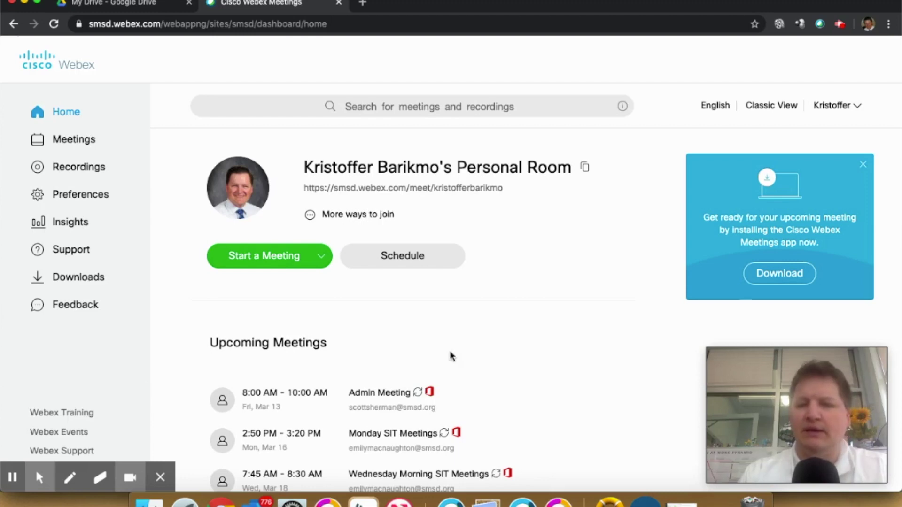
mouse_move(828, 396)
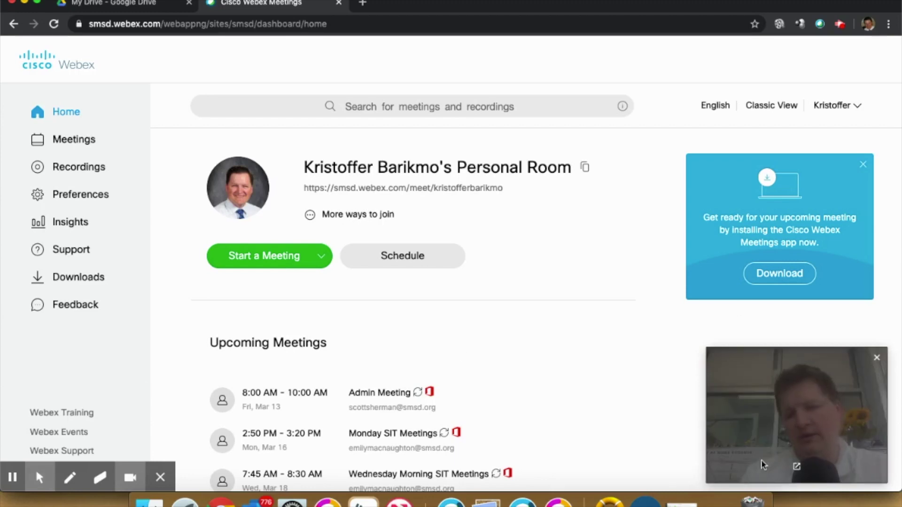